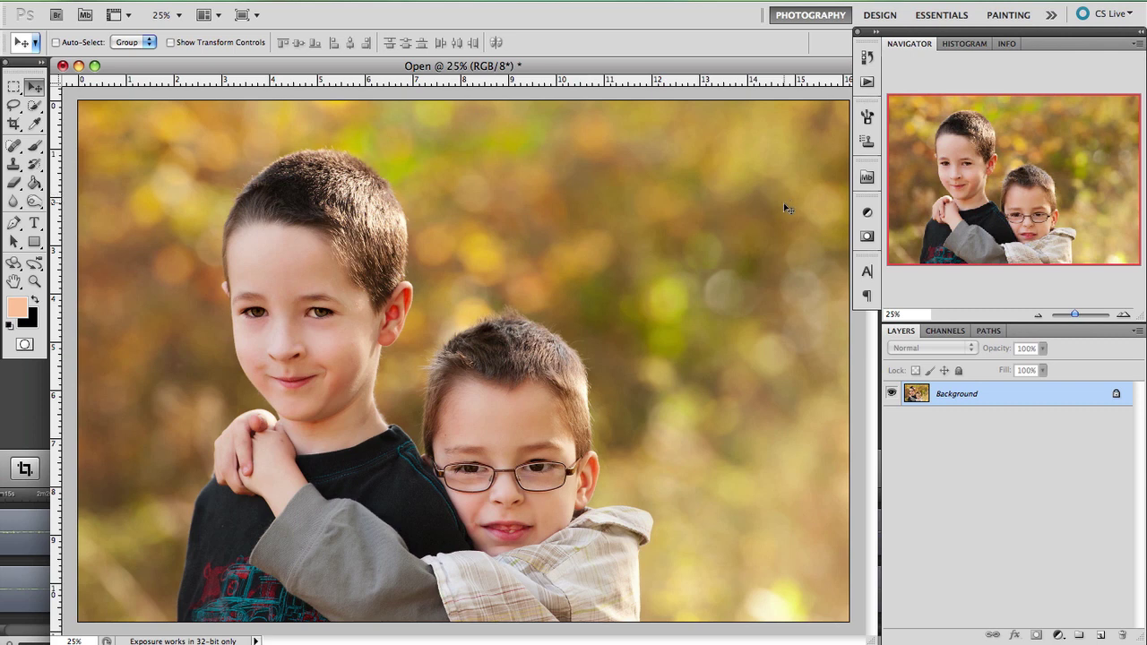
Add a Curves adjustment layer and move its black point to input 20, output 0.
click(867, 216)
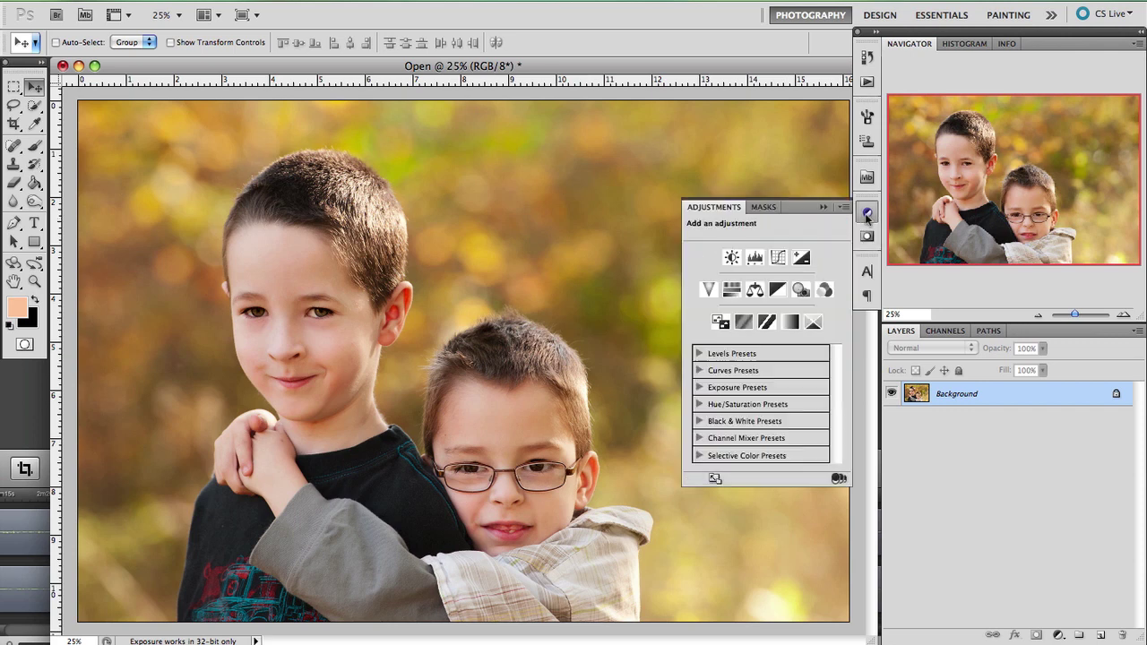
click(779, 259)
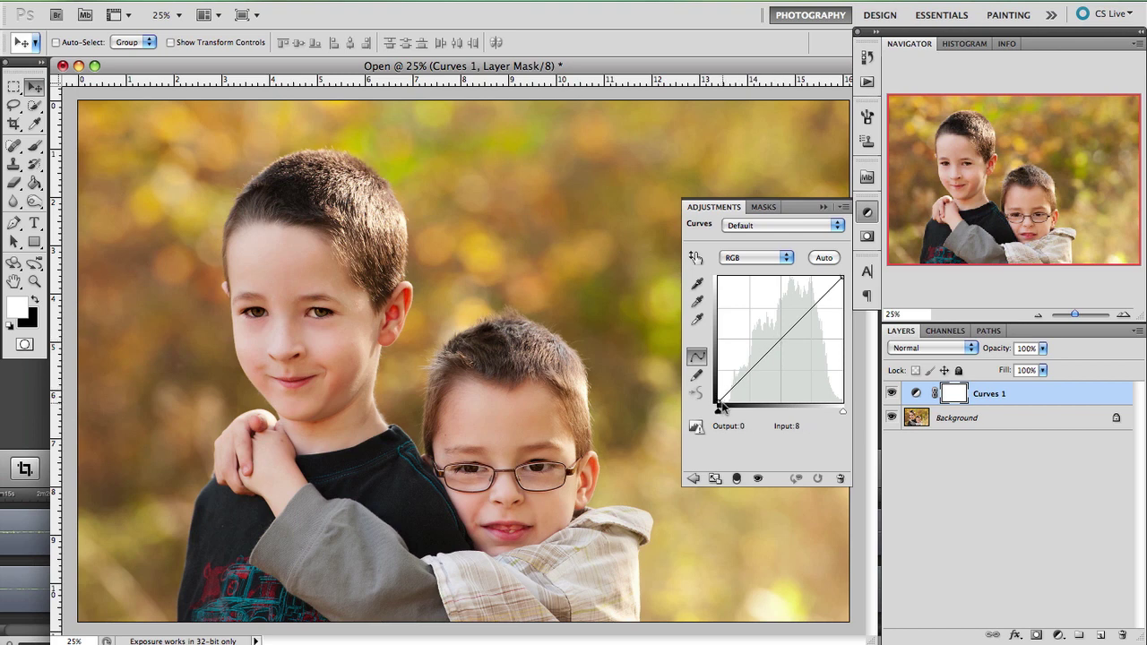
drag(722, 408, 727, 409)
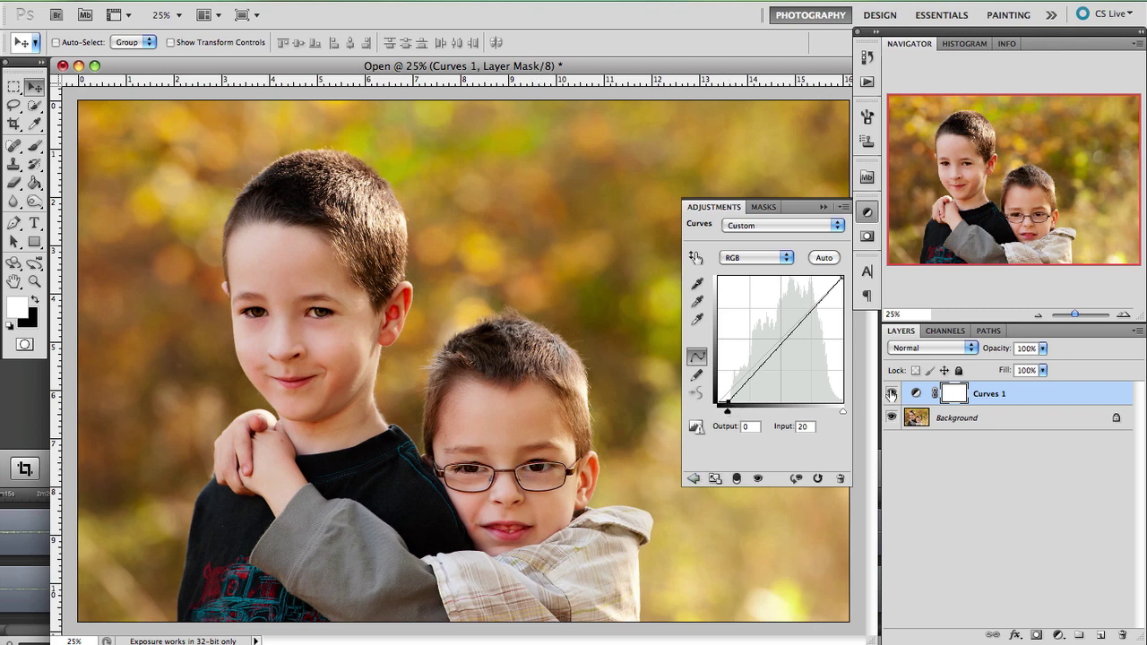
Toggle the Curves layer's visibility to compare the photo before and after the adjustment.
click(891, 395)
click(892, 395)
click(892, 394)
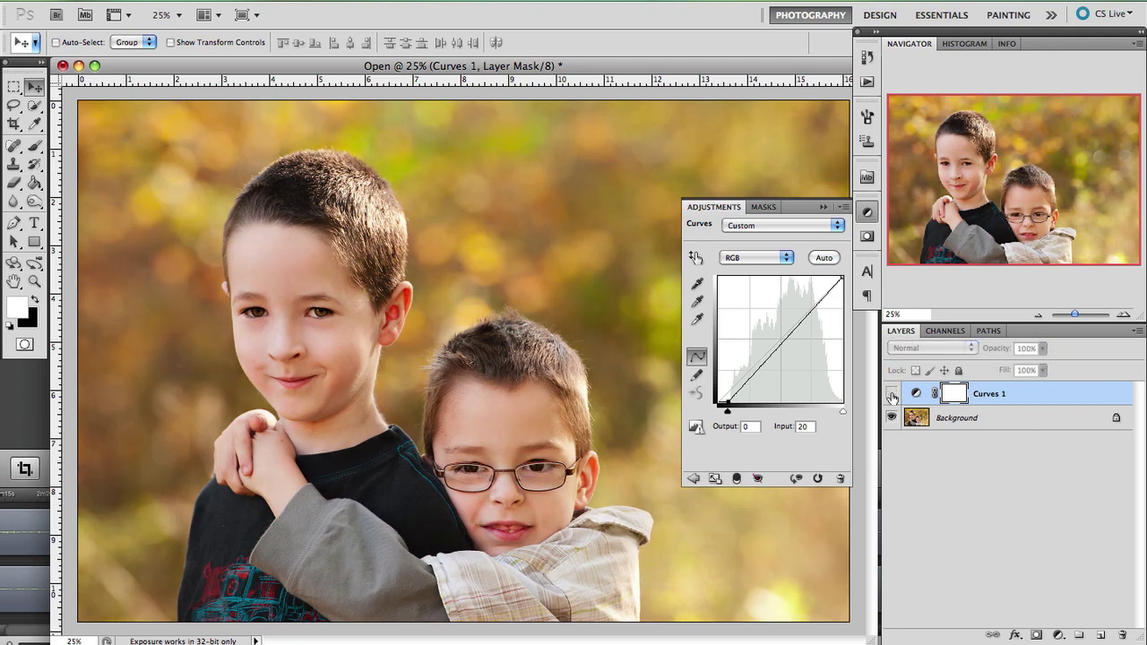
click(892, 394)
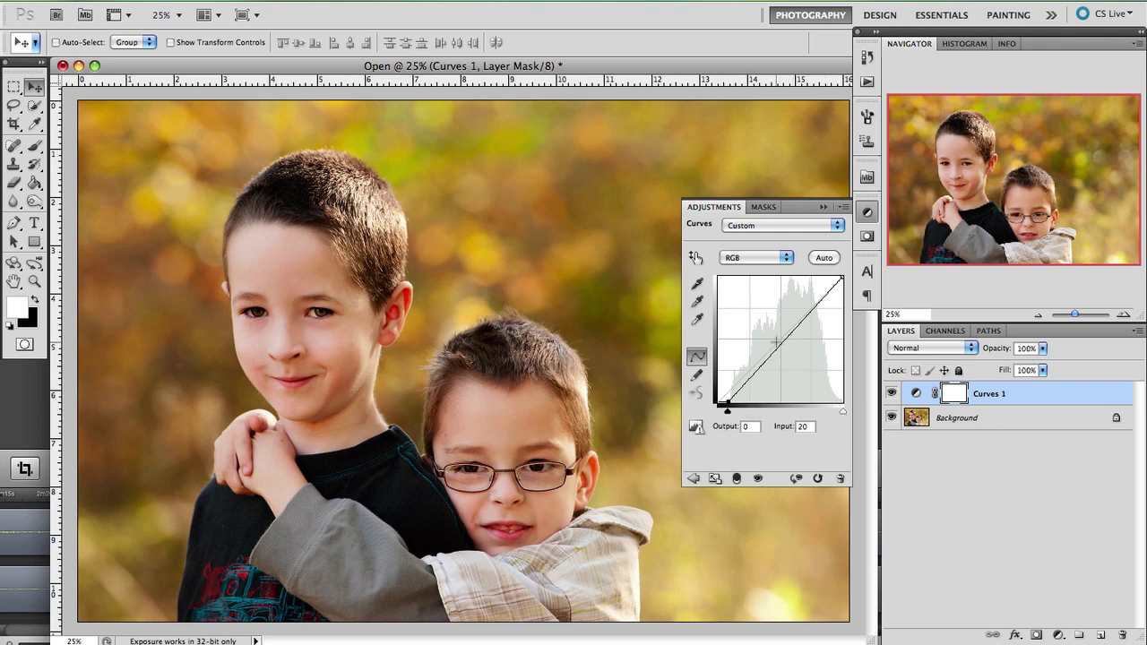
Add a highlight point to the curve with the on-image adjustment tool and raise it slightly.
click(697, 259)
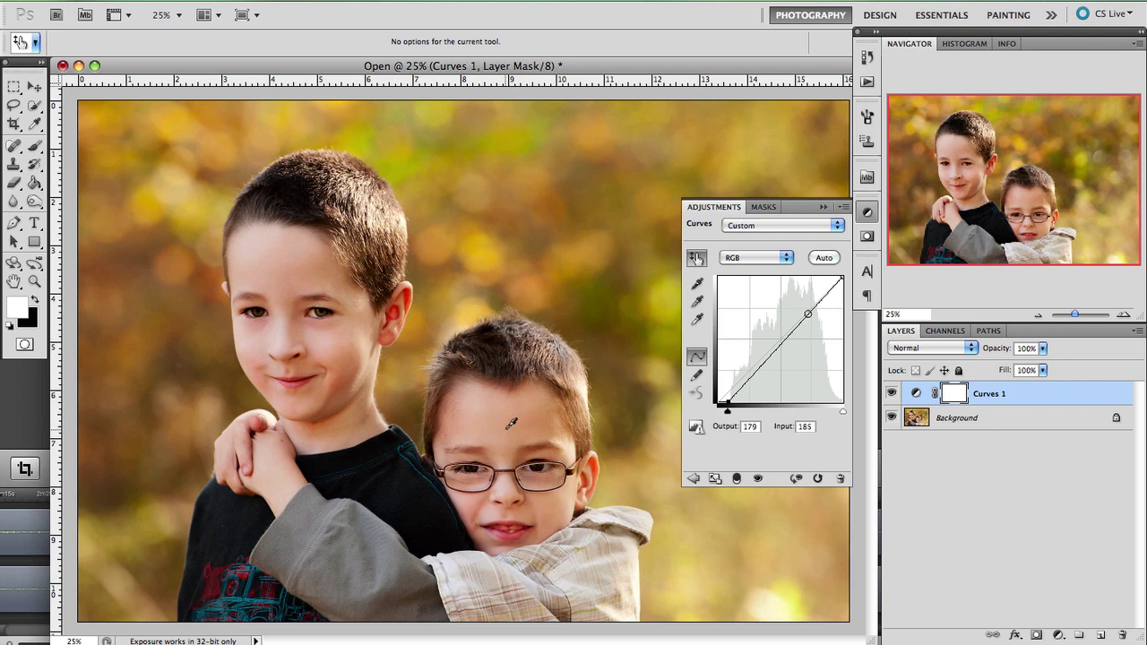
click(808, 315)
click(377, 345)
mouse_move(809, 311)
mouse_down()
mouse_move(804, 300)
mouse_move(811, 324)
mouse_move(810, 311)
mouse_up()
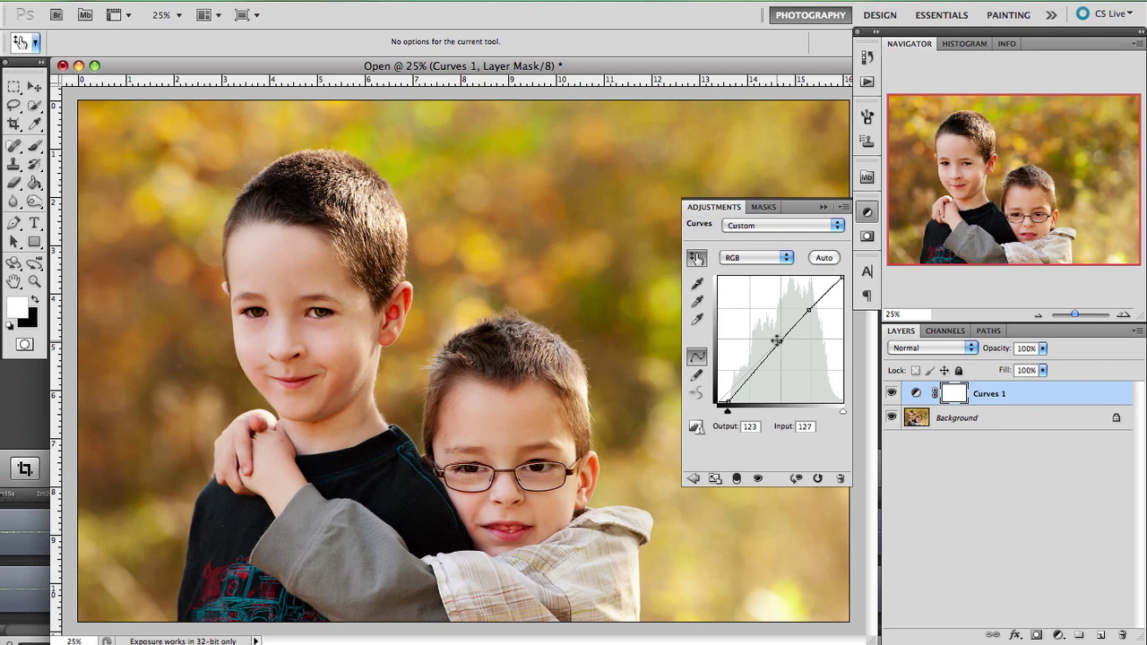
Shape an S-curve with lowered midtones, a highlight point at input 193, output 189, and a shadow point at input 46, output 21.
drag(782, 341, 782, 346)
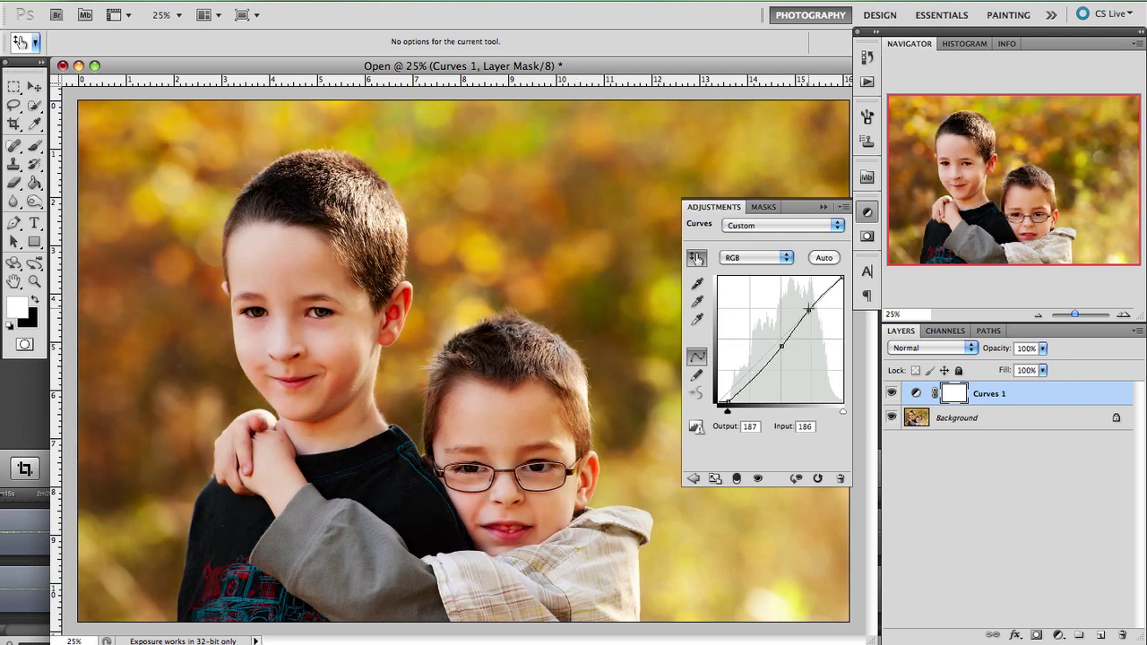
drag(808, 309, 811, 310)
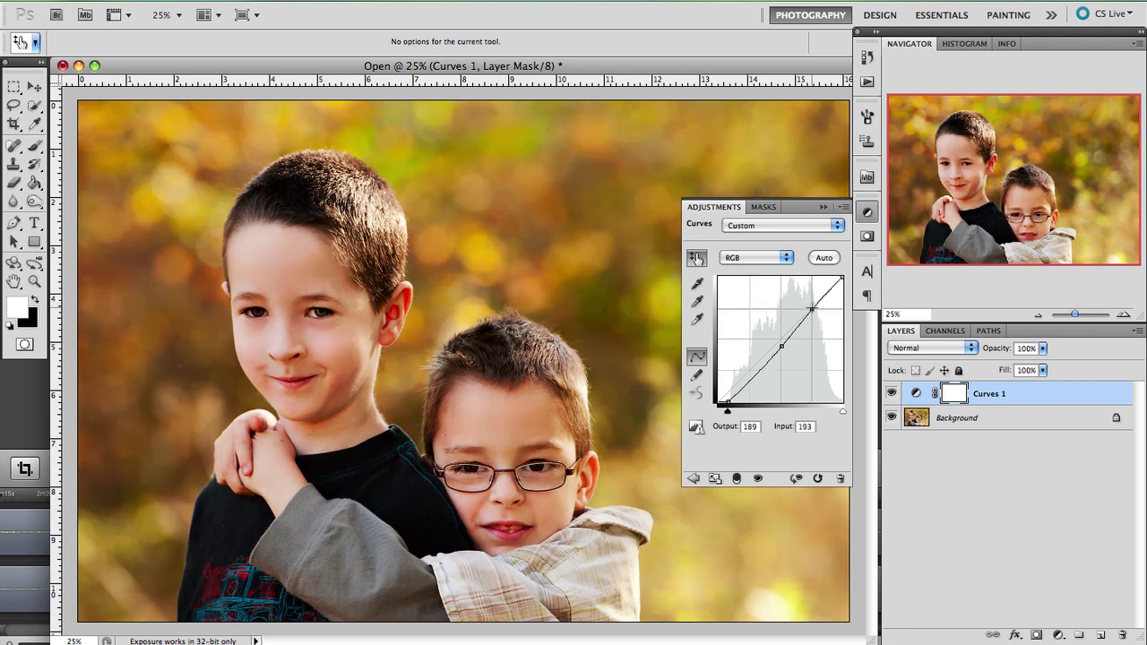
drag(437, 446, 411, 487)
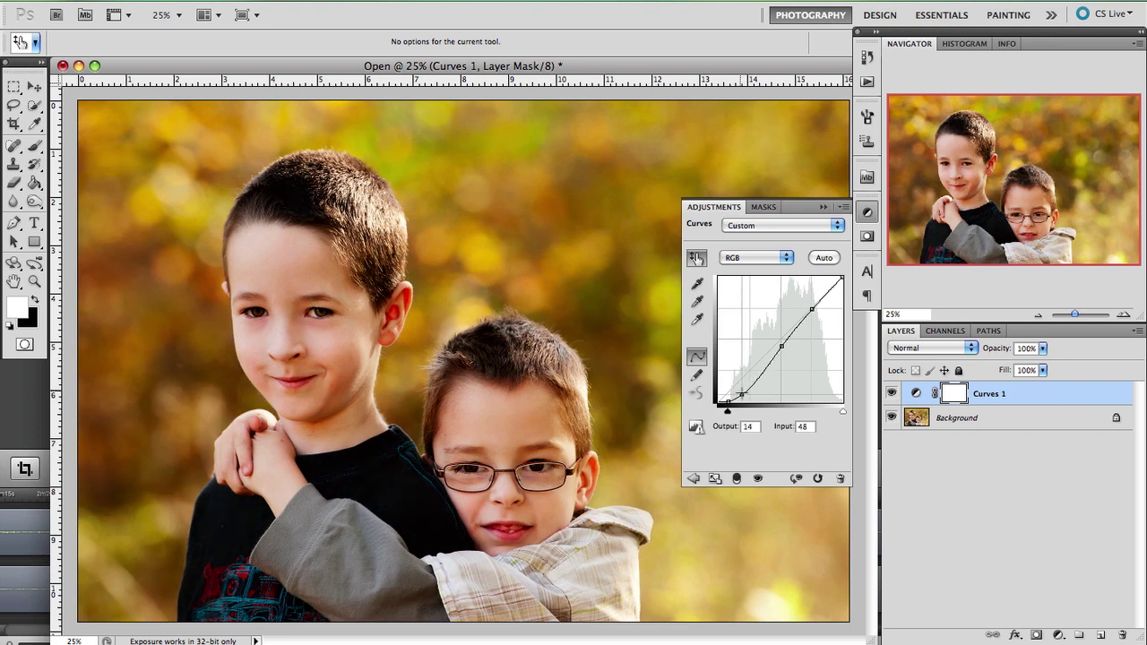
drag(742, 394, 741, 391)
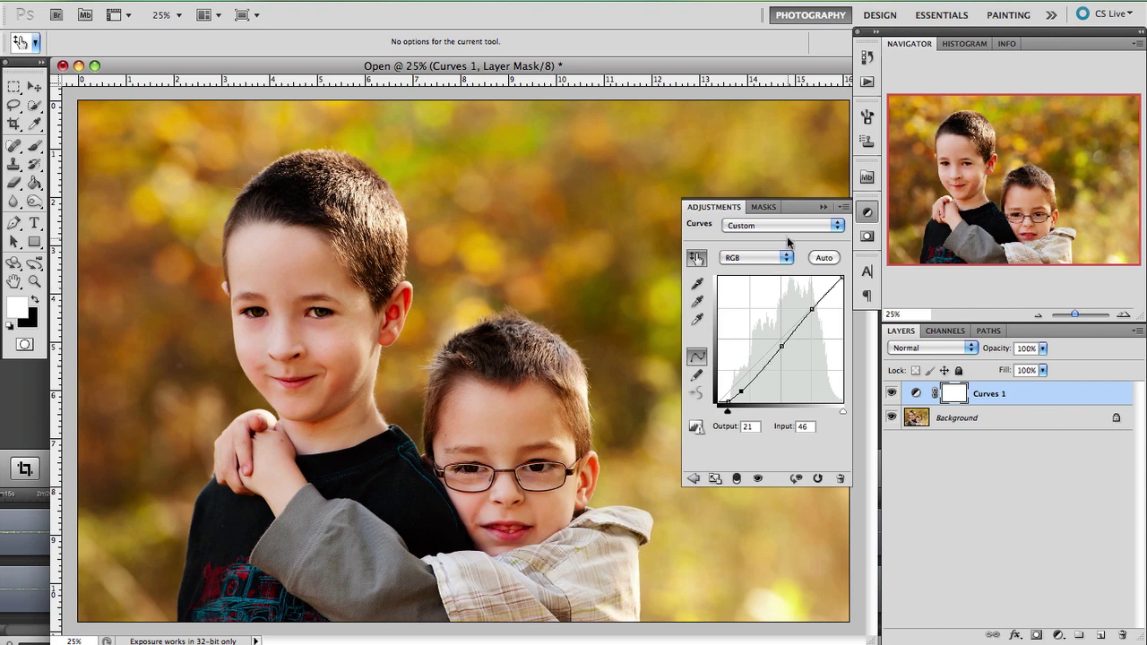
Delete the Curves adjustment layer with the S-curve.
click(1040, 421)
click(823, 207)
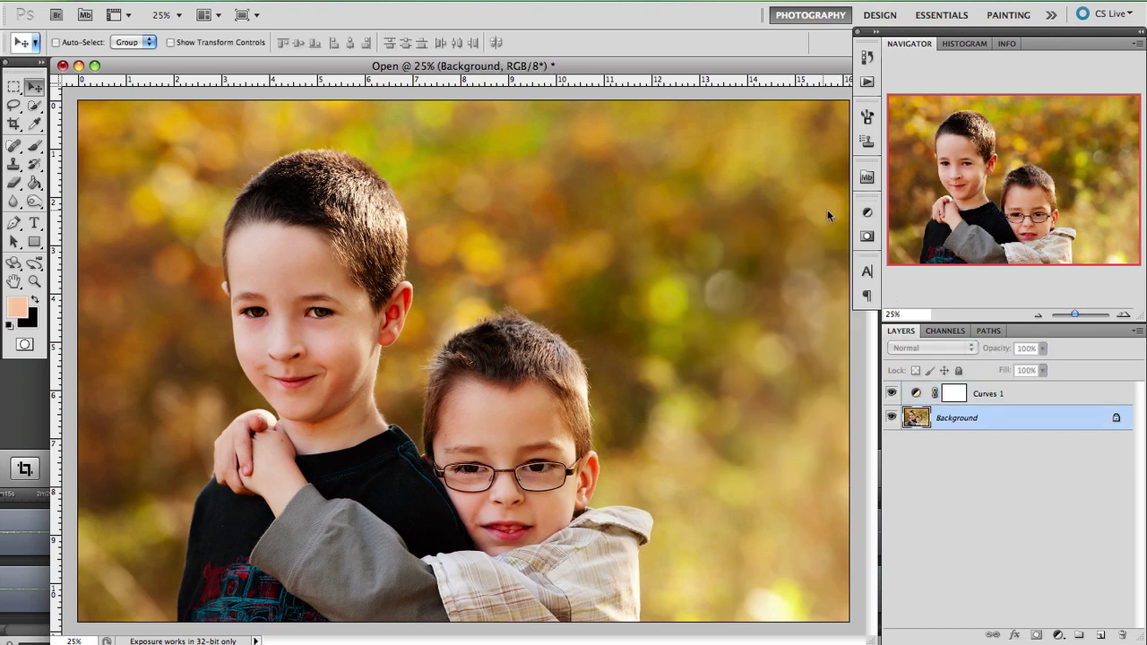
click(1022, 398)
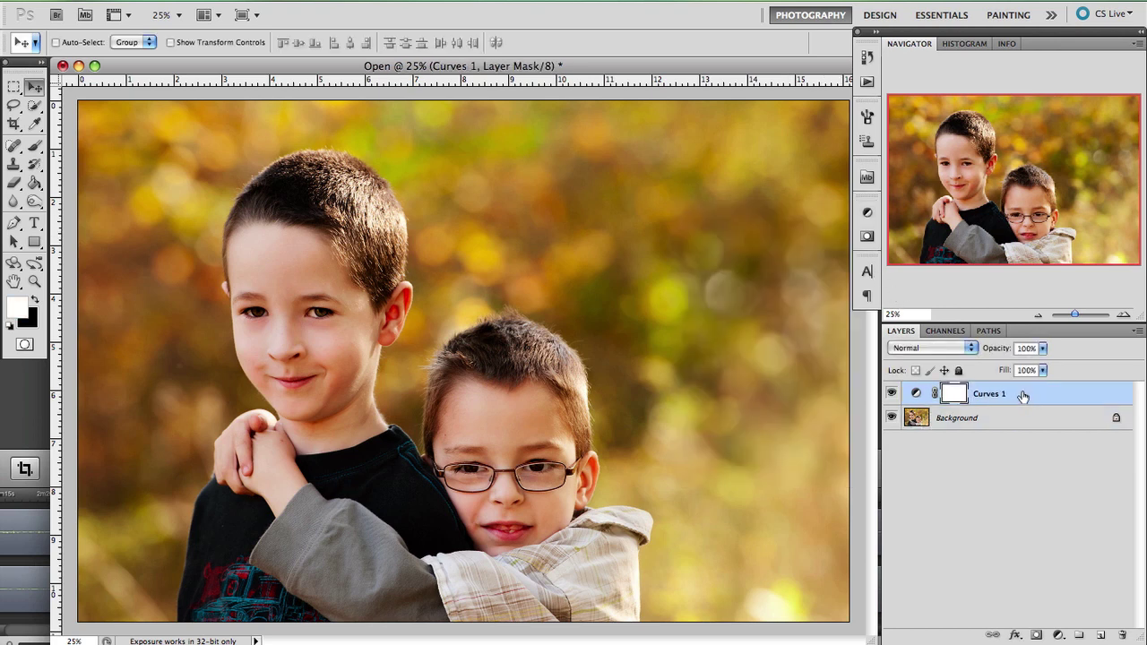
drag(1026, 395, 1124, 635)
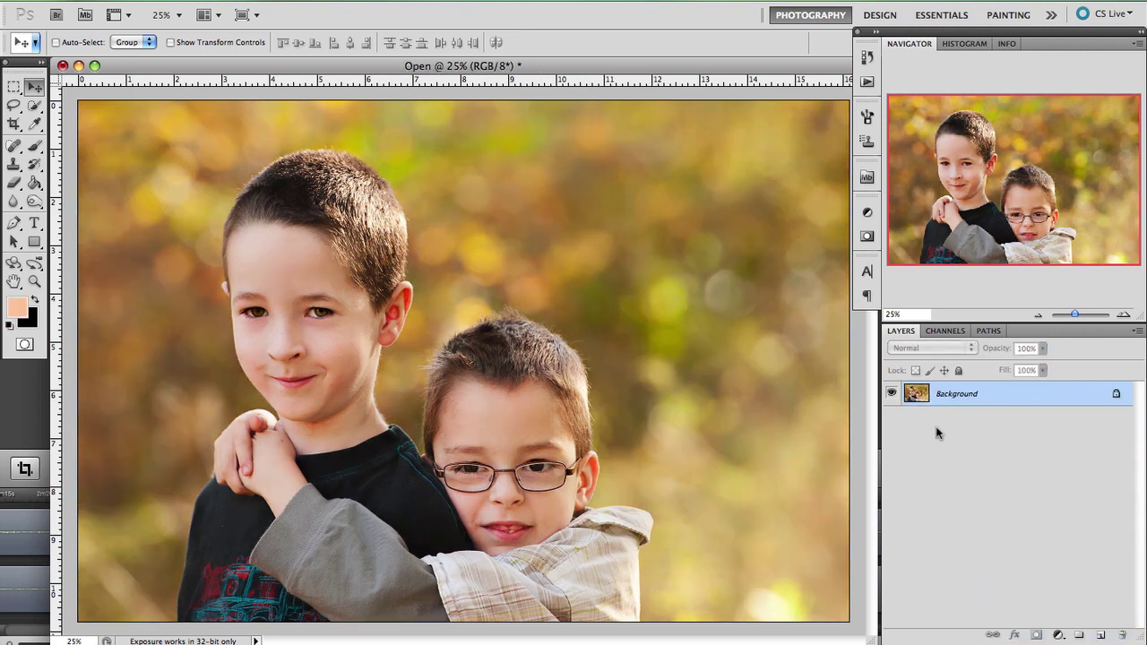
Add a new Curves adjustment layer and set its black point by sampling the taller boy's dark shirt collar.
click(869, 217)
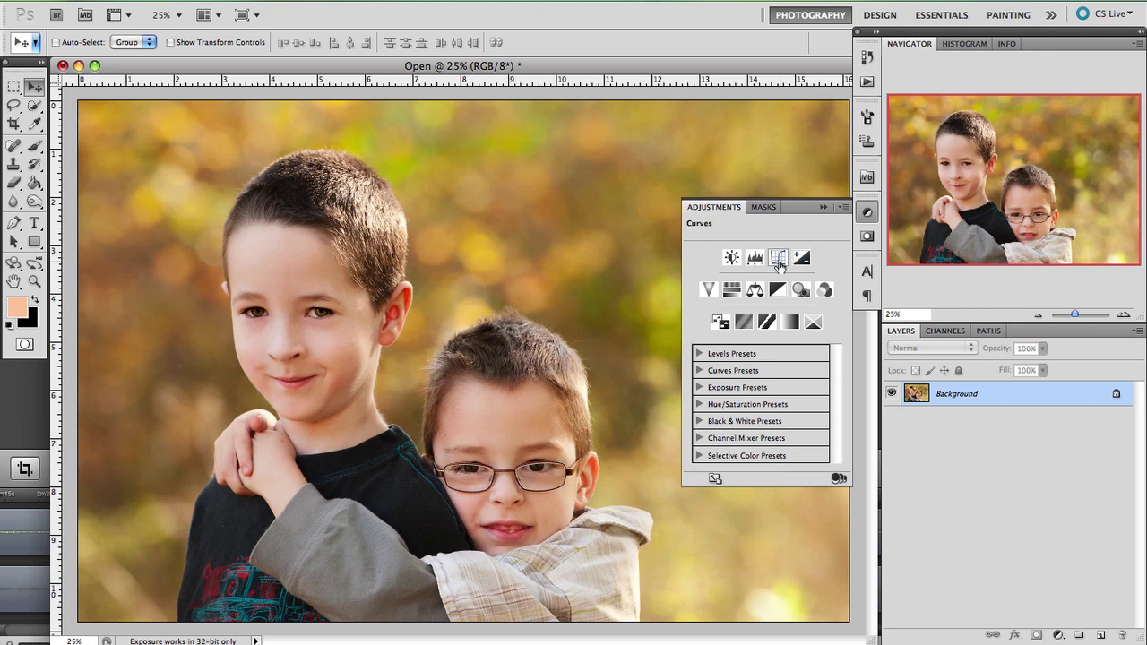
click(780, 260)
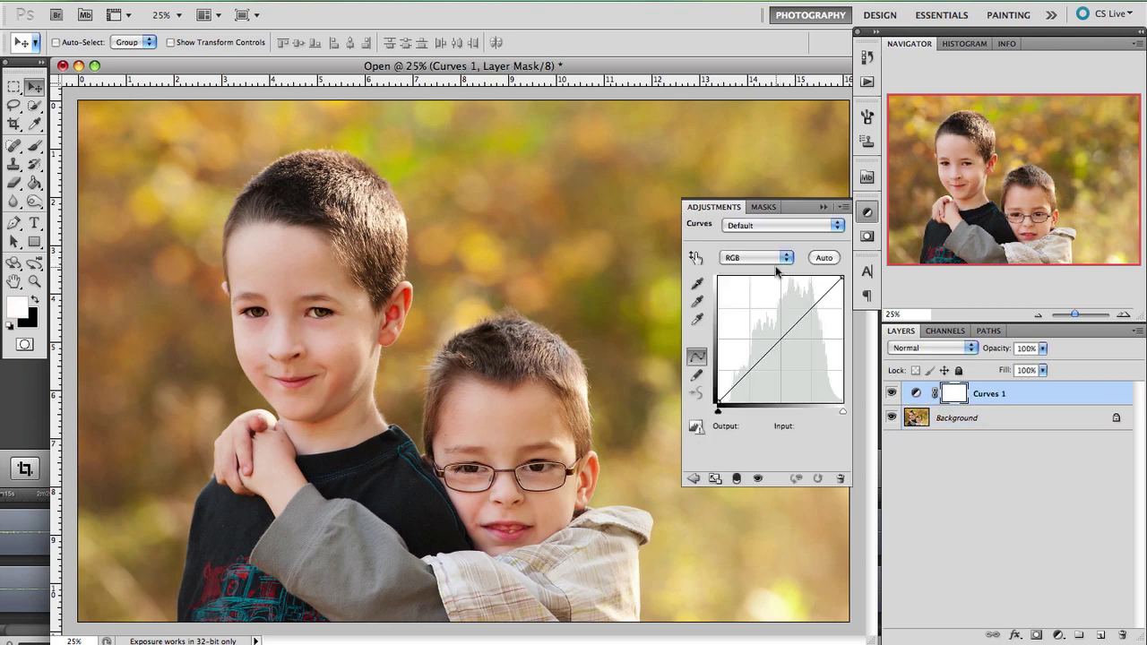
click(698, 320)
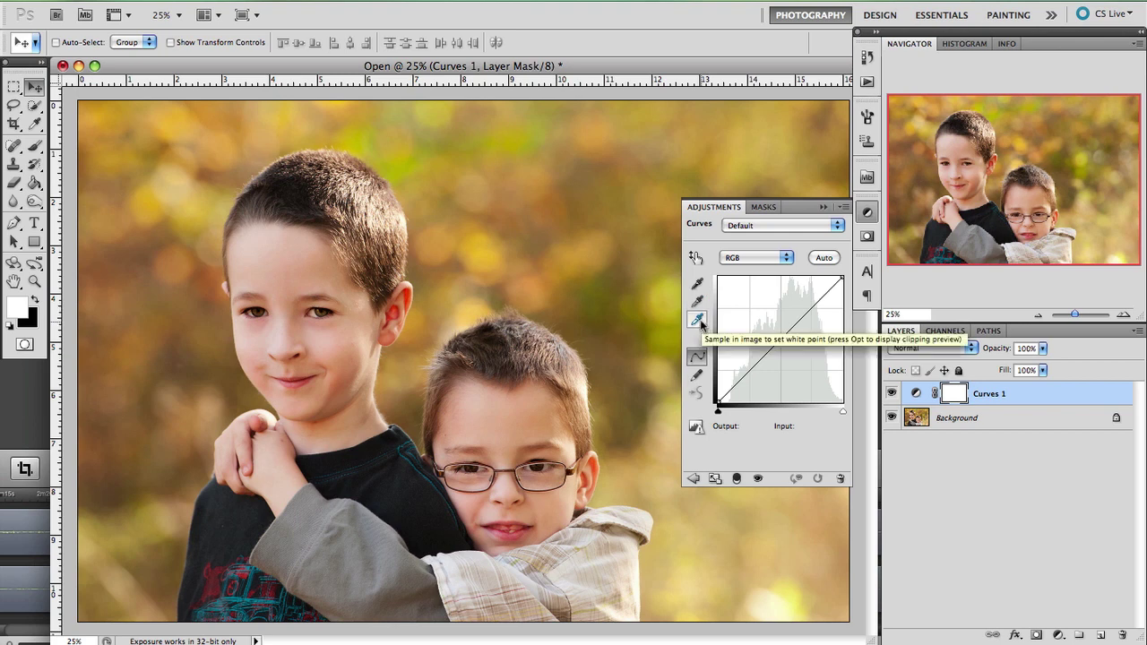
click(700, 288)
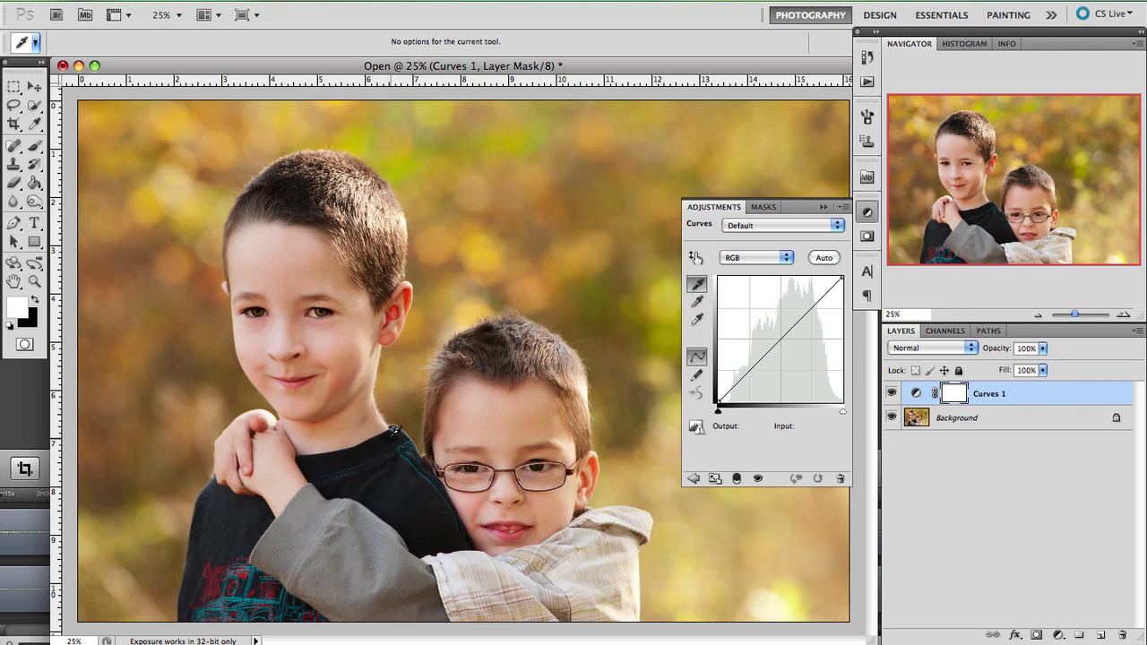
click(391, 431)
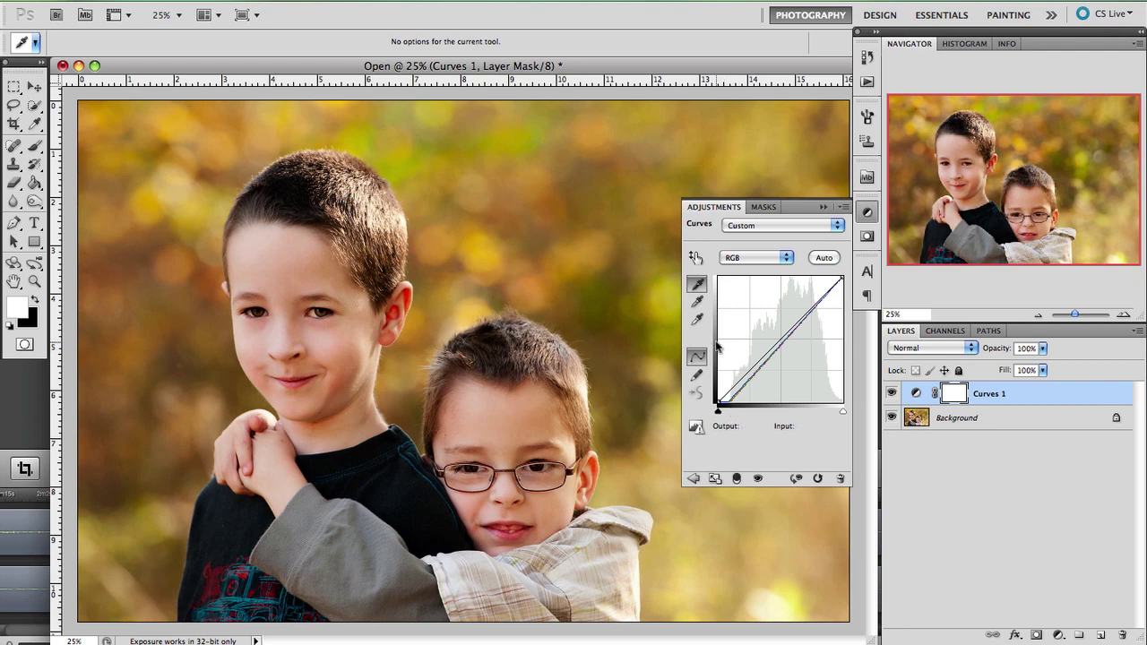
Try white point samples on the taller boy's eye and the background, ending on the bright spot near the photo's lower edge.
click(697, 320)
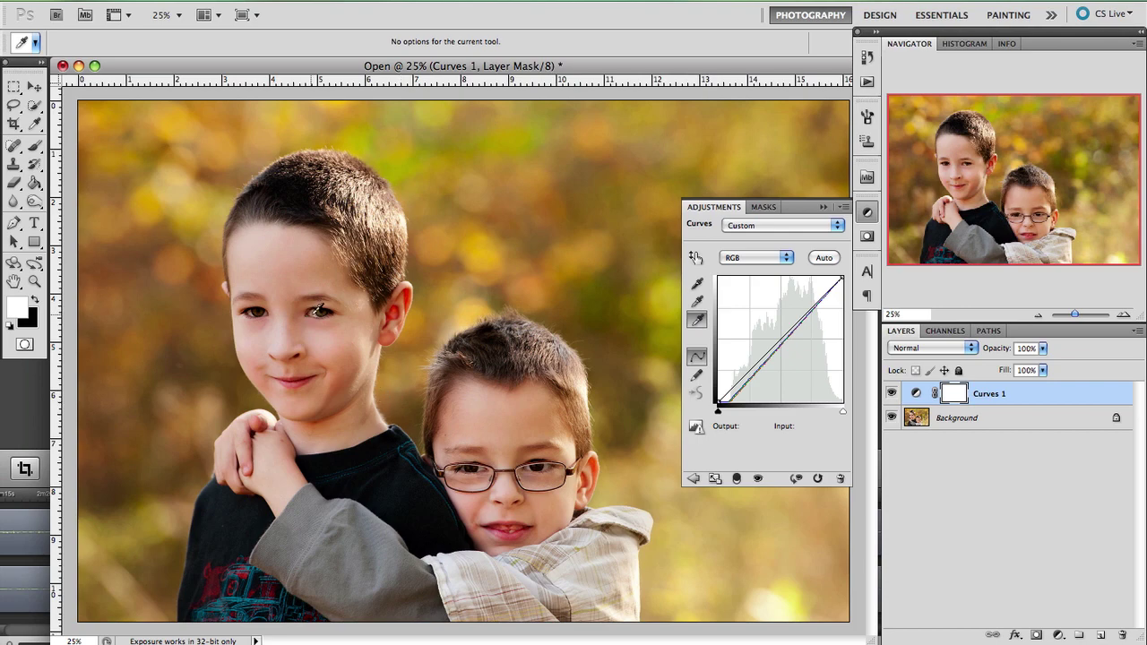
click(314, 313)
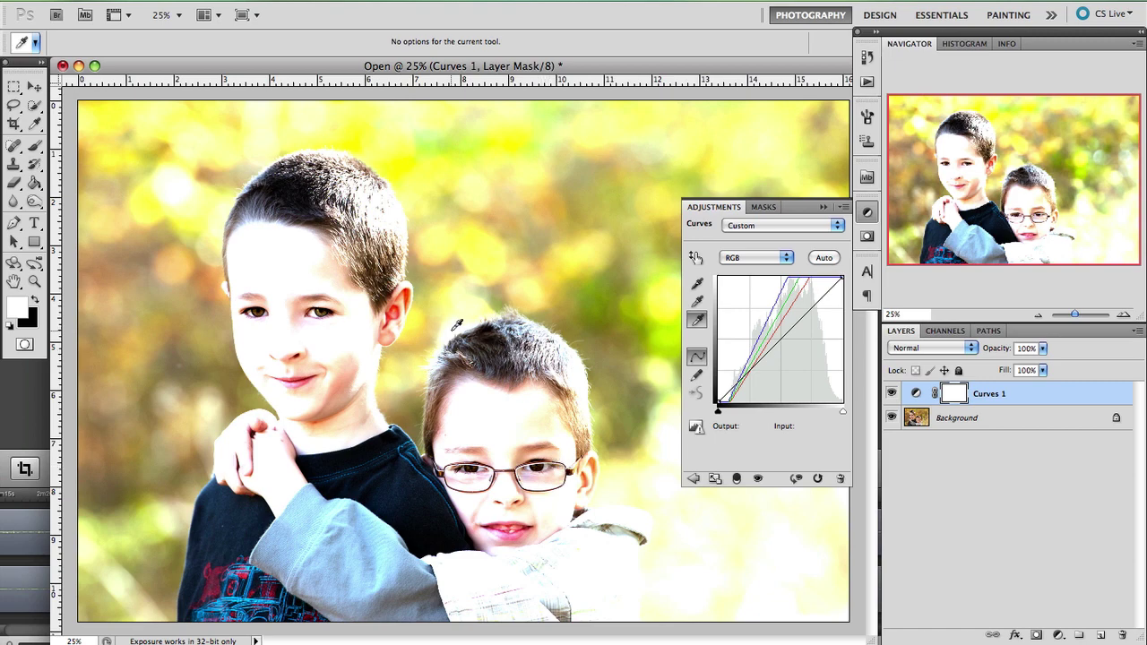
click(454, 327)
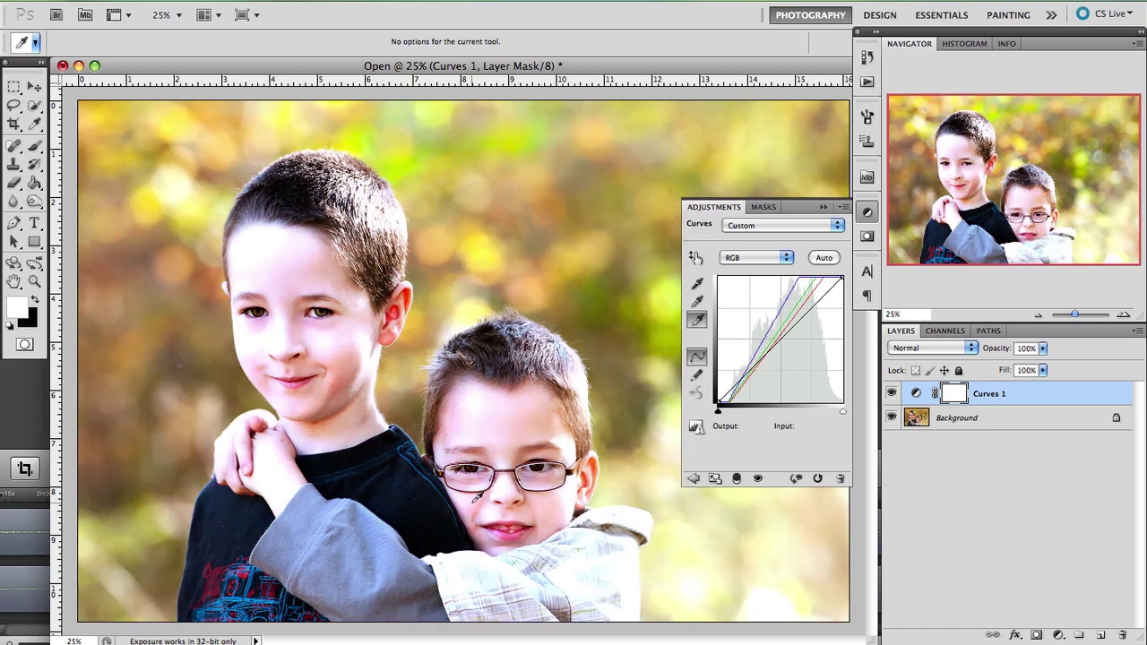
click(774, 611)
click(776, 609)
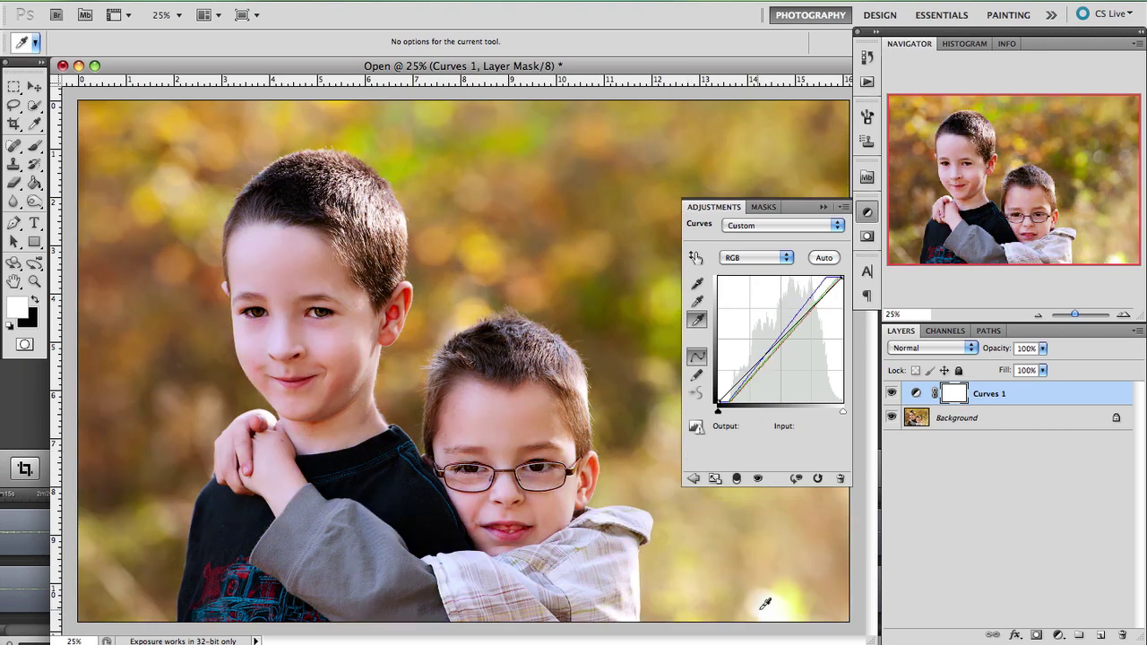
click(778, 607)
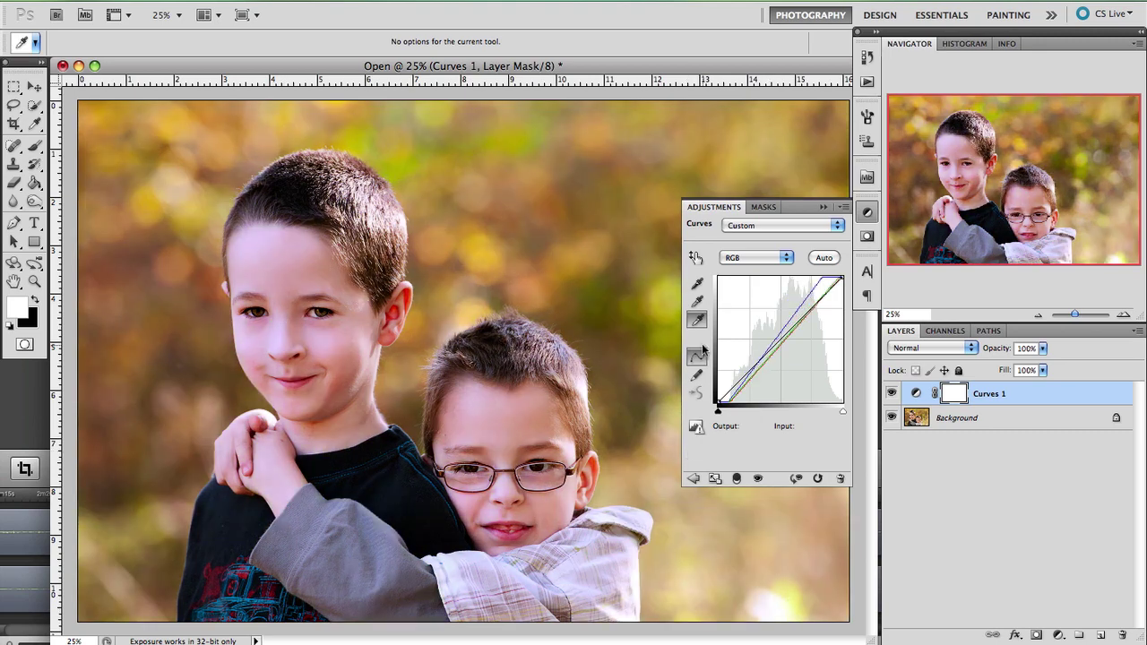
Delete the Curves adjustment layer that holds the sampled black and white points.
click(822, 209)
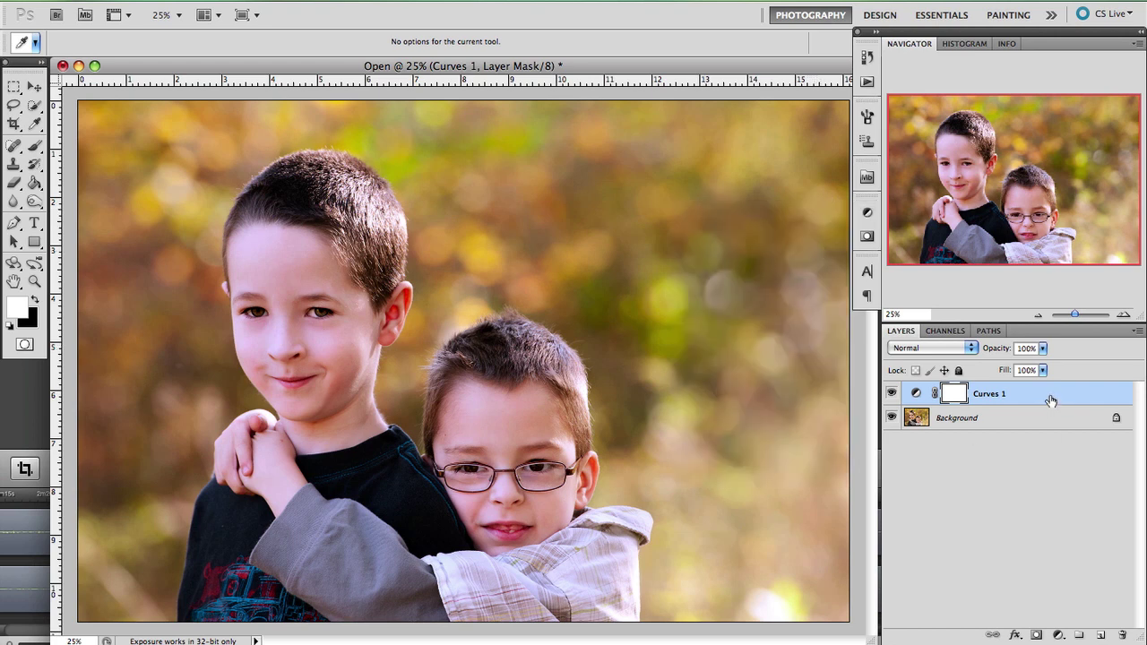
drag(1051, 401, 1121, 633)
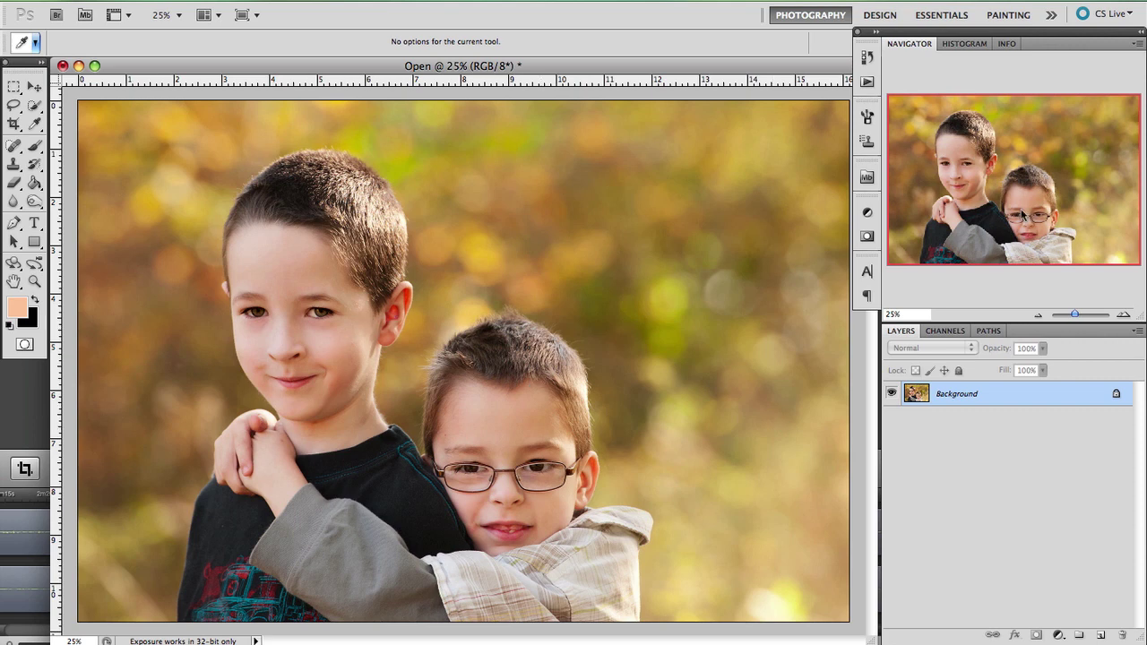
Add a Curves adjustment layer with the black point at input 20, output 0 and a midtone point at input 125, output 125.
click(867, 214)
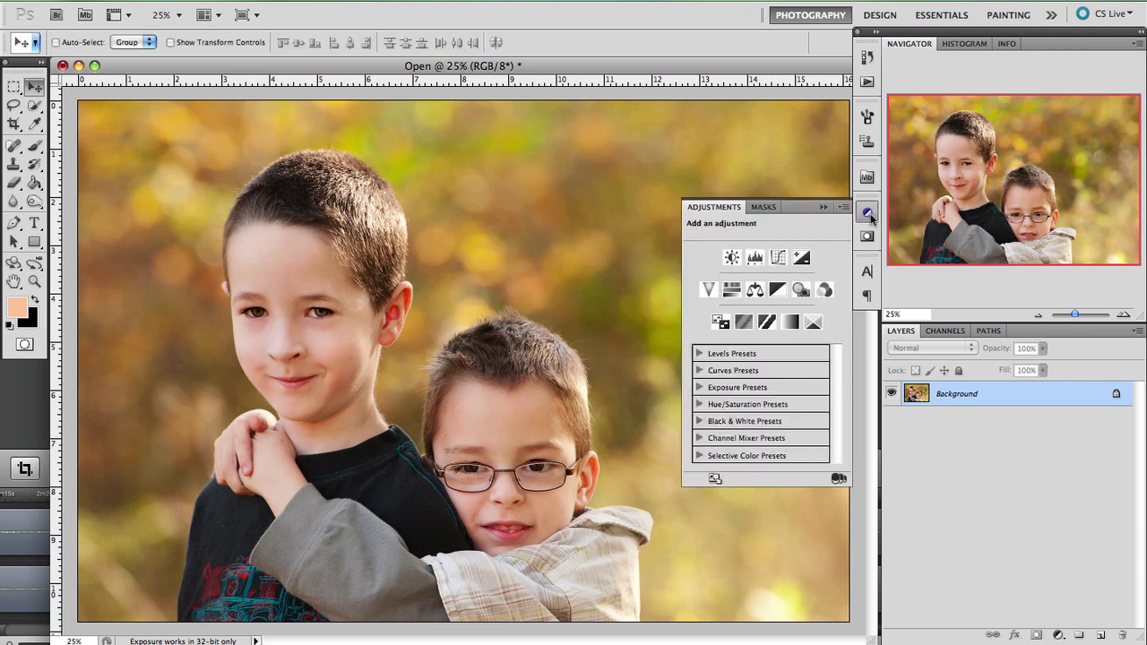
click(778, 257)
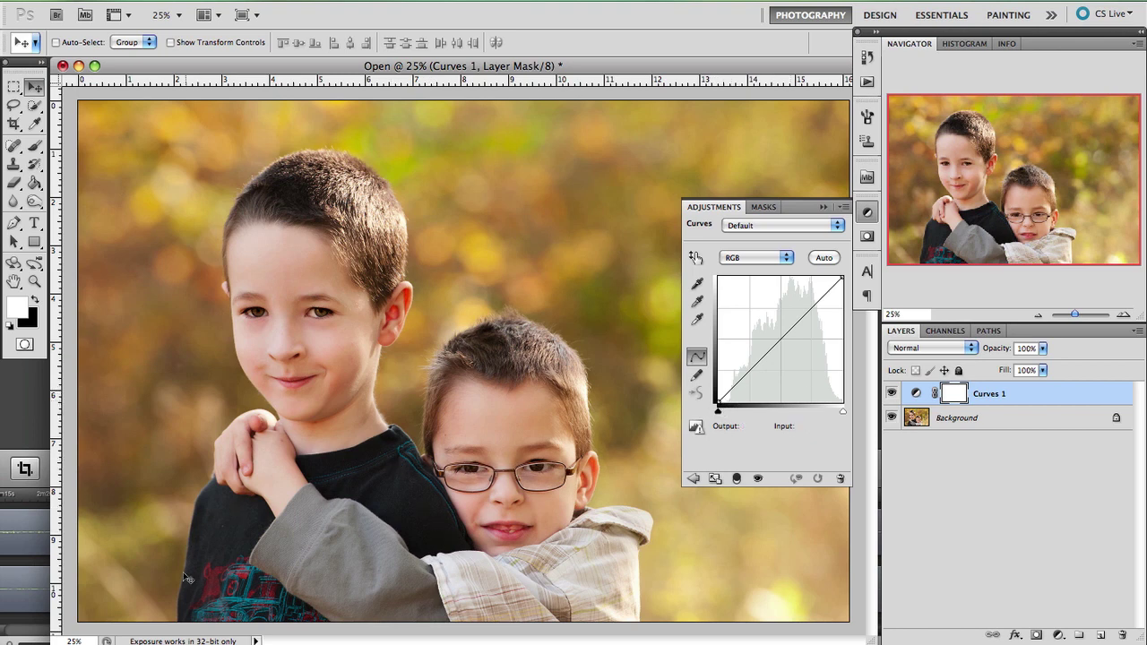
click(718, 401)
drag(718, 402, 728, 402)
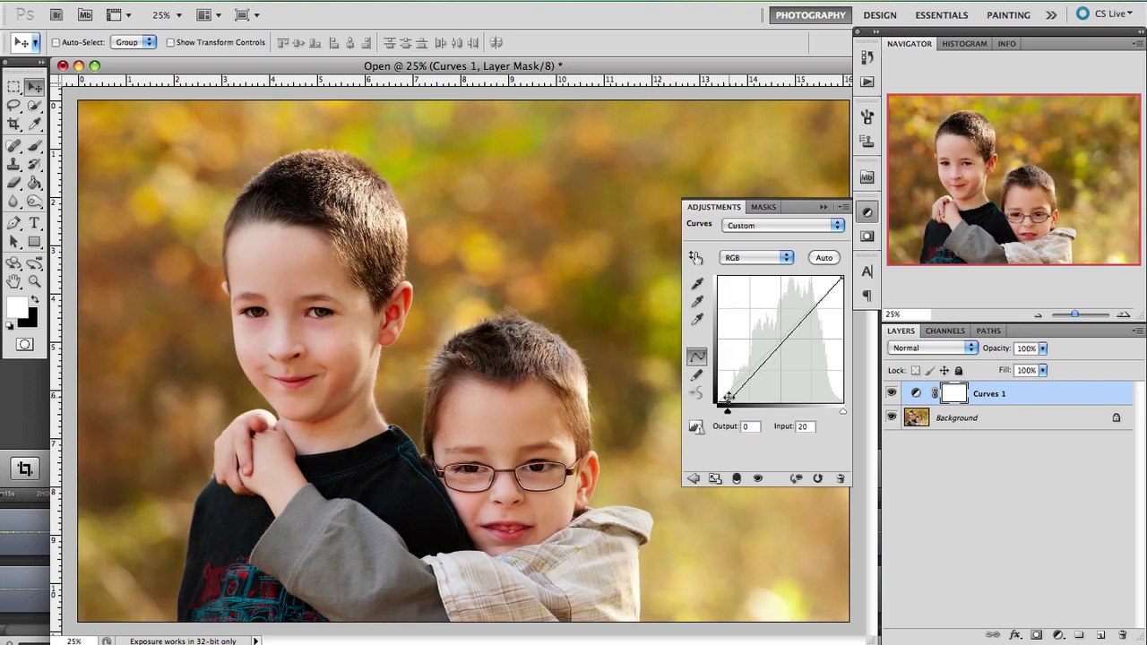
drag(780, 344, 779, 340)
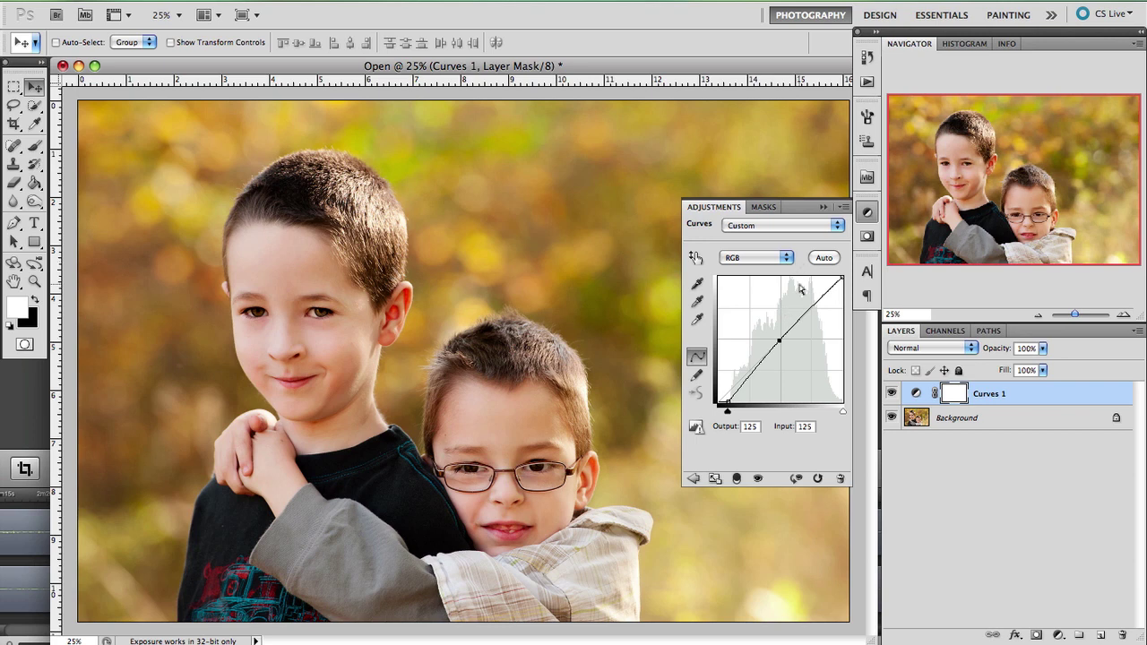
click(824, 207)
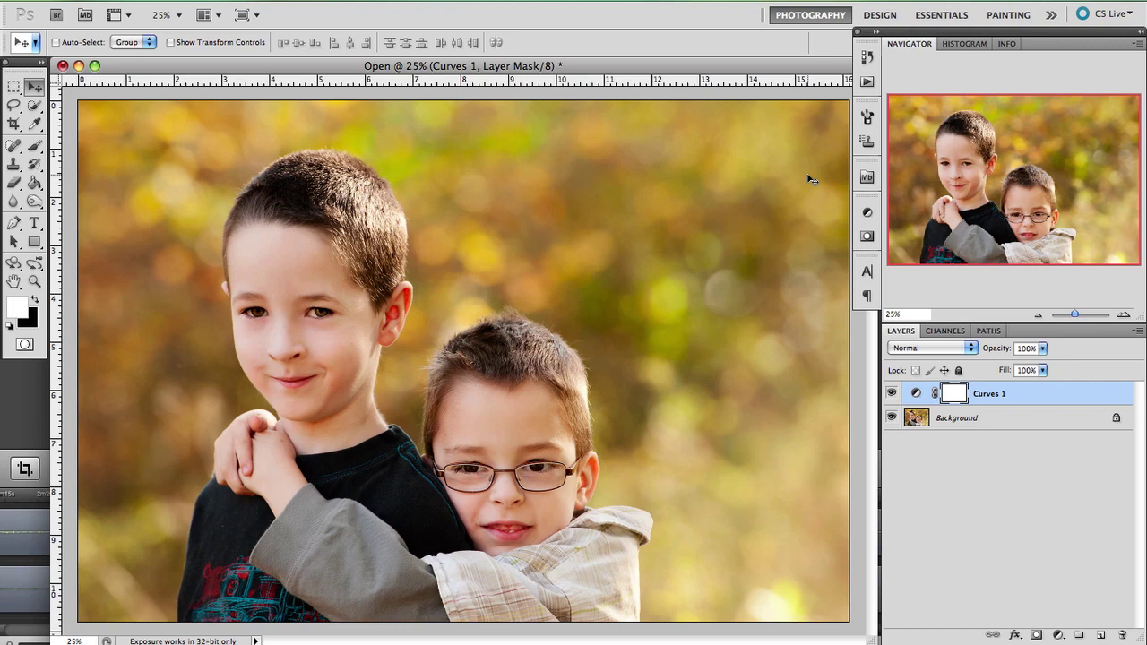
click(822, 2)
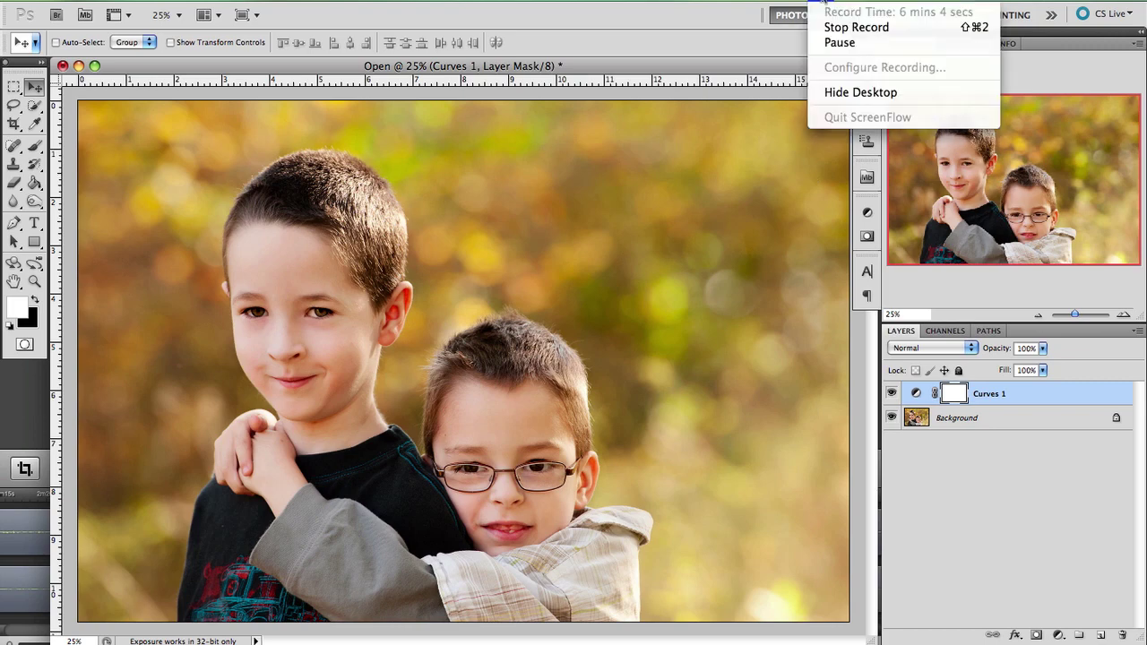